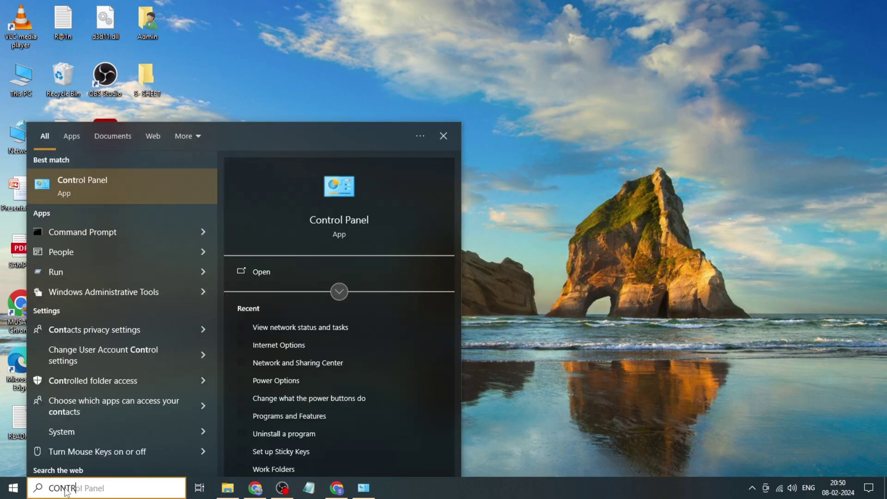
pyautogui.write('OL')
# Step: Disable Internet Protocol Version 6 (TCP/IPv6) on the Wi-Fi adapter and close its status window
pyautogui.click(106, 186)
pyautogui.click(340, 124)
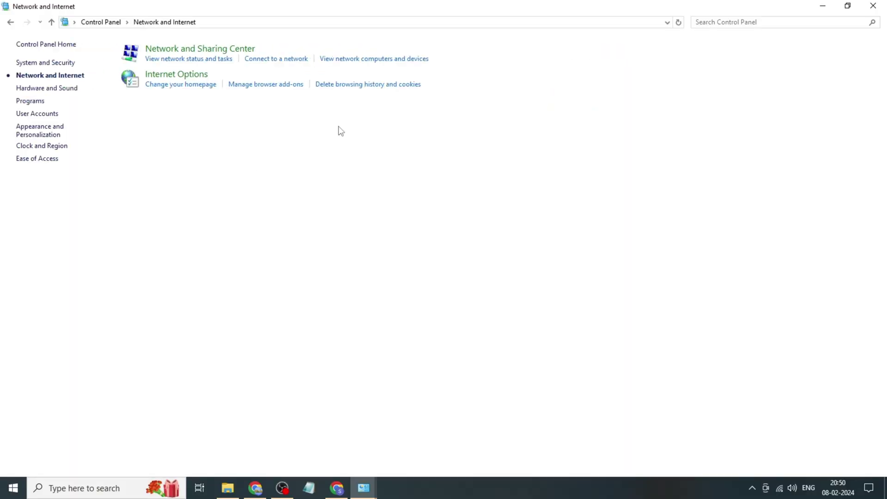
pyautogui.click(210, 48)
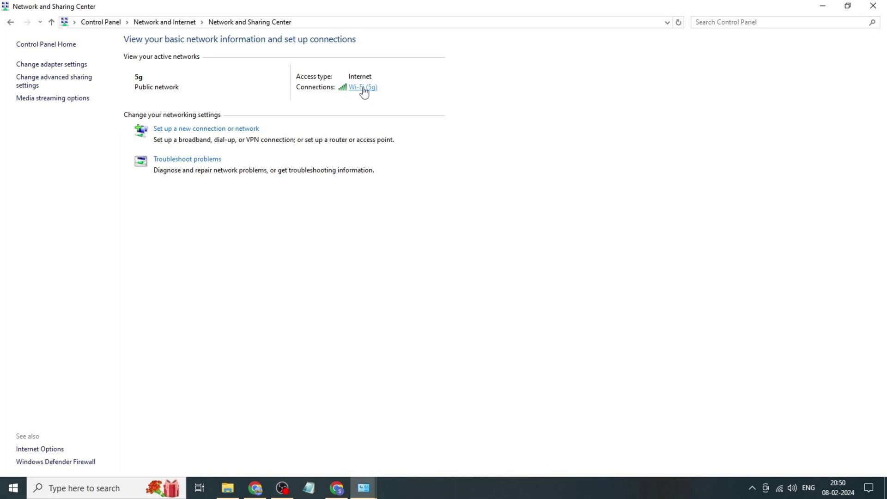
pyautogui.click(364, 89)
pyautogui.click(381, 336)
pyautogui.scroll(-2, 414, 268)
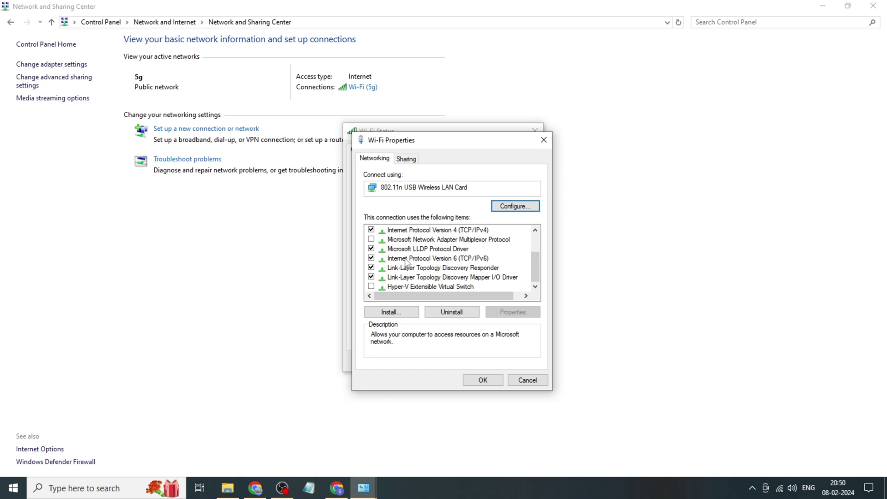
pyautogui.click(371, 259)
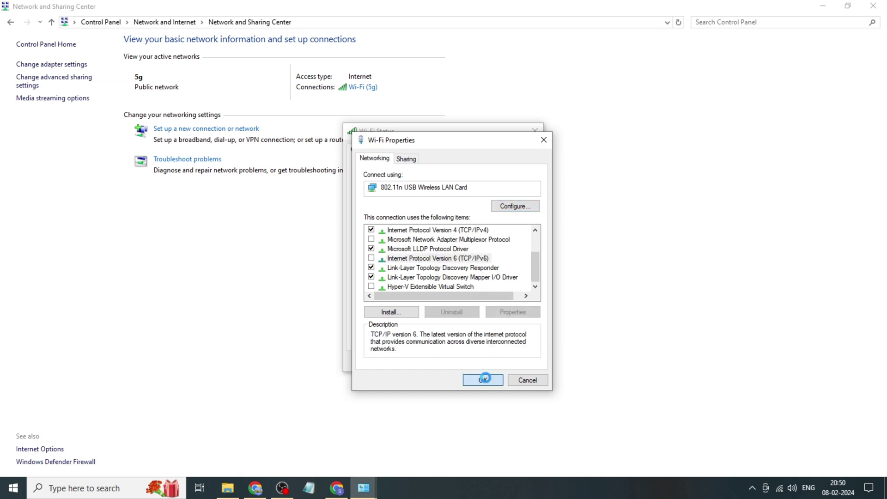
pyautogui.click(484, 380)
pyautogui.click(519, 366)
# Step: Reopen Control Panel, switch View by to Large icons and back to Category, then reach Network and Sharing Center
pyautogui.click(873, 6)
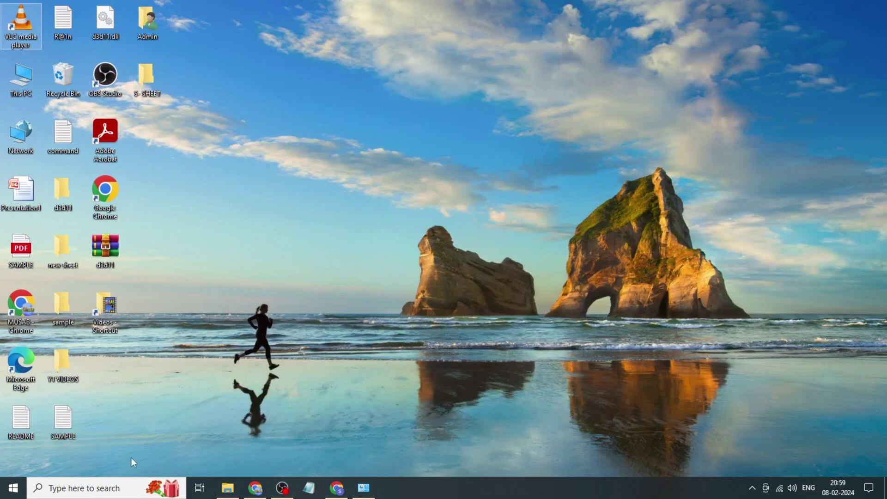
pyautogui.click(110, 489)
pyautogui.write('cont')
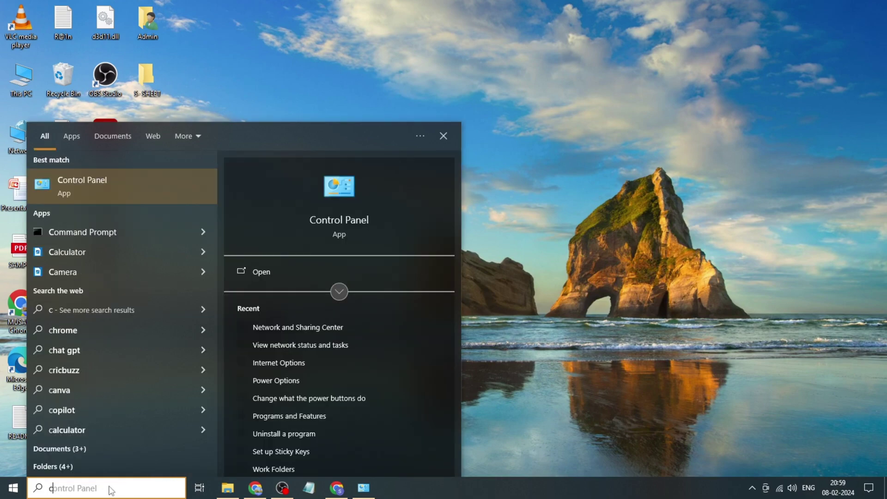
pyautogui.click(94, 189)
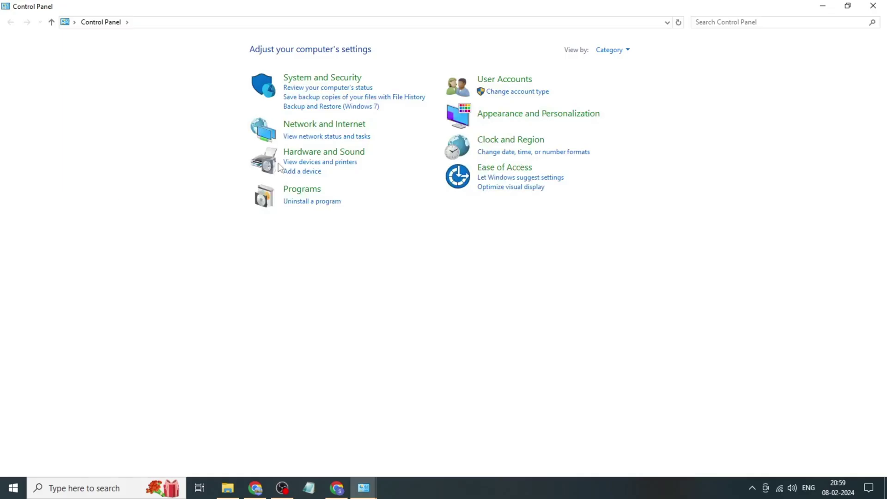
pyautogui.click(624, 53)
pyautogui.click(625, 82)
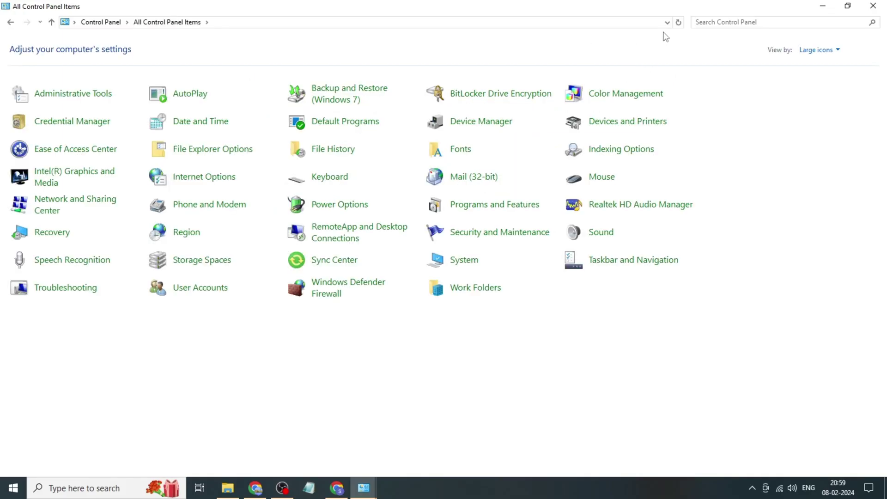
pyautogui.click(839, 53)
pyautogui.click(292, 127)
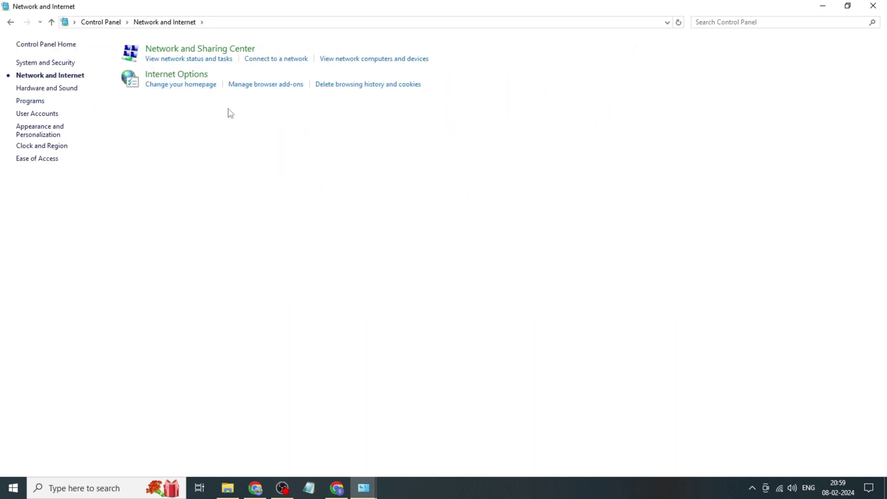
pyautogui.click(215, 50)
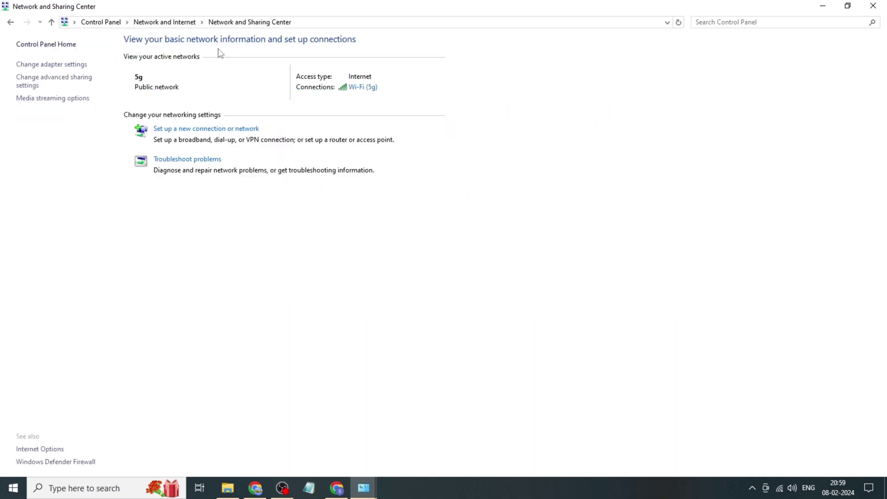
# Step: Give Wi-Fi IPv4 the DNS servers 8.8.8.8 (preferred) and 8.8.4.4 (alternate), and save
pyautogui.click(363, 93)
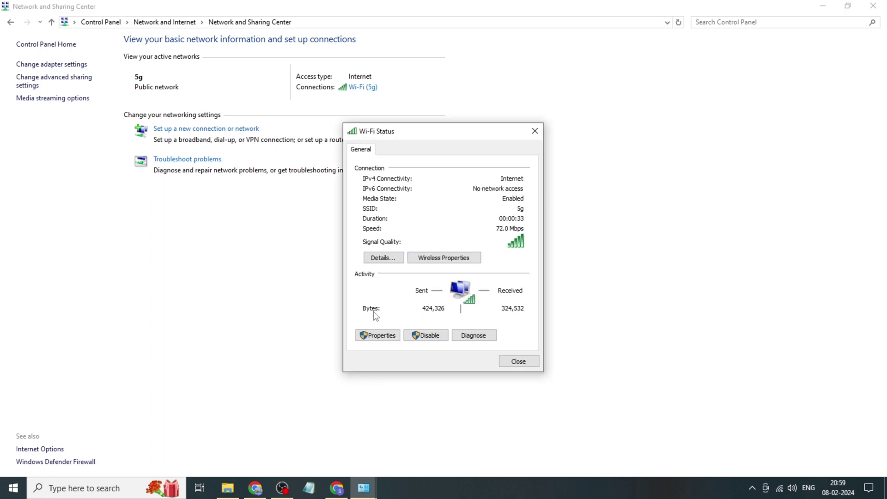
pyautogui.click(377, 335)
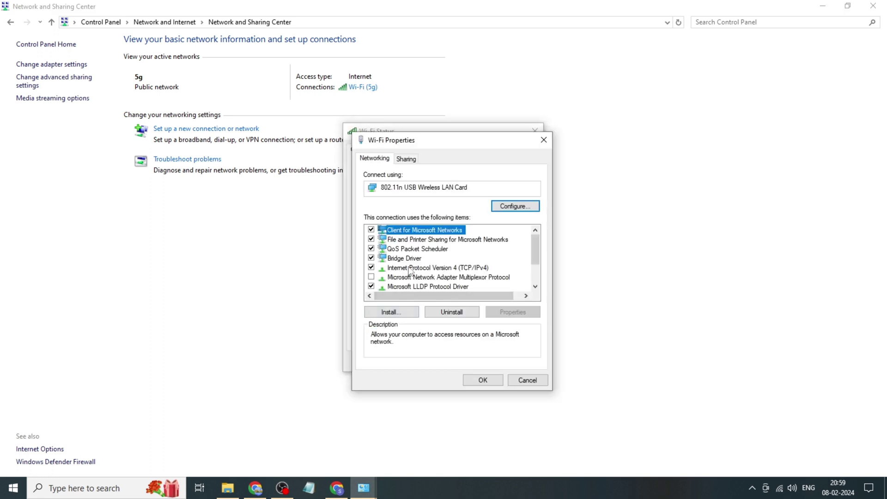
pyautogui.doubleClick(410, 269)
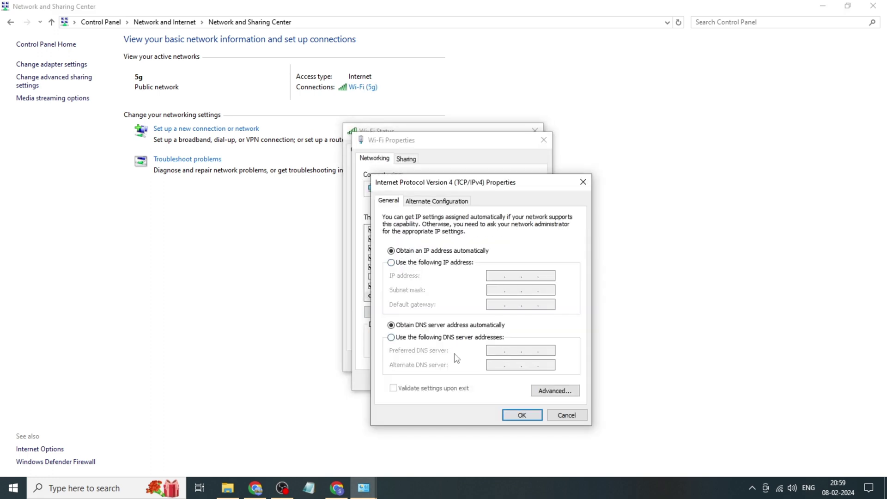
pyautogui.click(392, 338)
pyautogui.write('8.8.4.4')
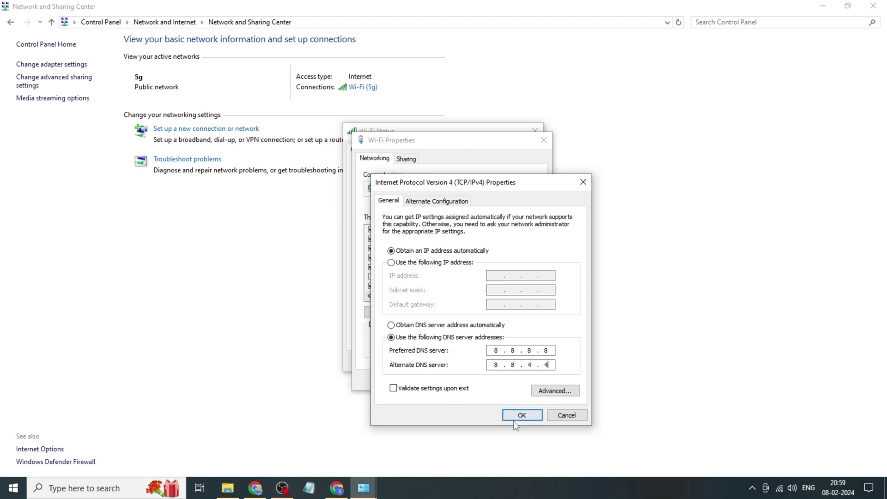
pyautogui.click(522, 415)
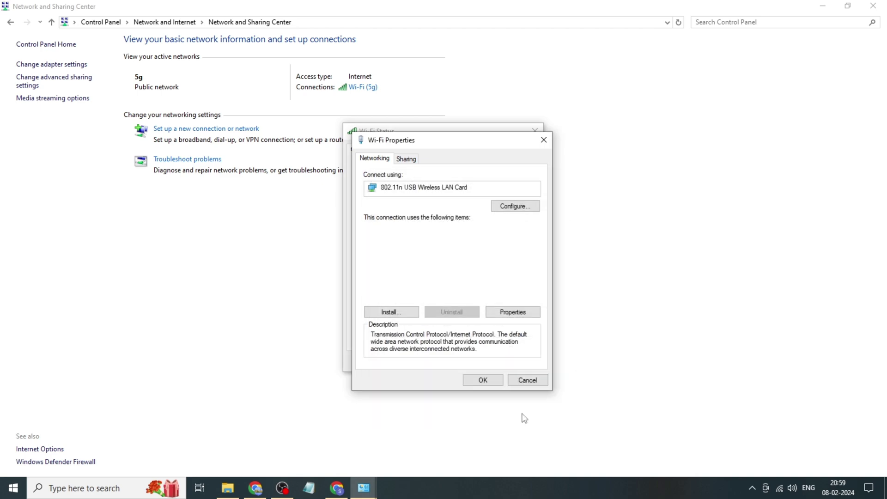
pyautogui.click(483, 381)
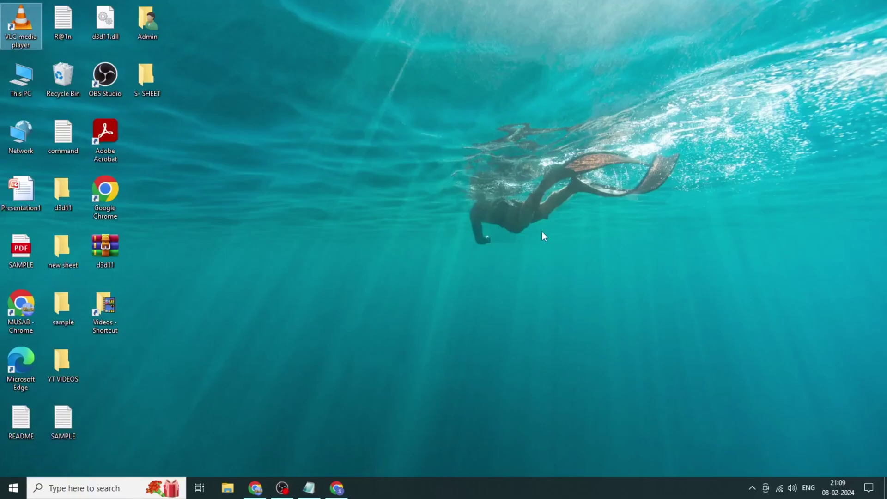
# Step: Open an administrator Command Prompt and run 'ipconfig /flushdns' copied from Notepad
pyautogui.click(109, 487)
pyautogui.write('cm')
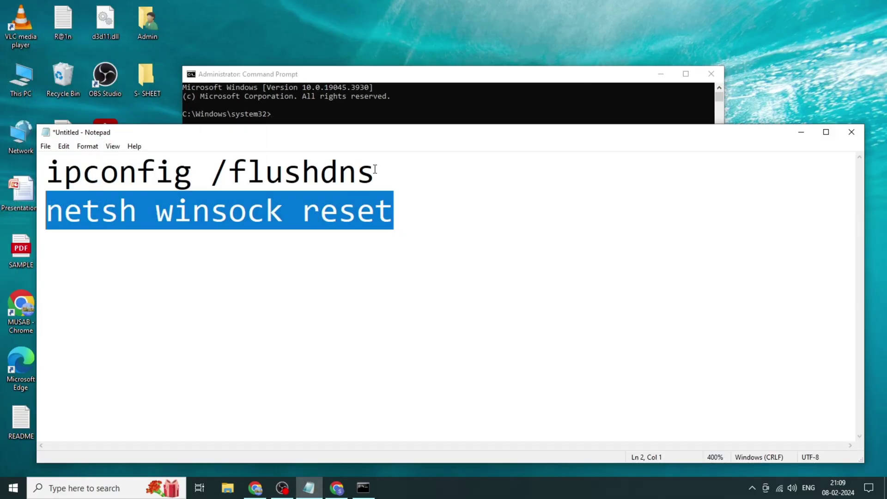
pyautogui.rightClick(375, 170)
pyautogui.click(246, 210)
pyautogui.rightClick(352, 175)
pyautogui.moveTo(375, 171); pyautogui.dragTo(53, 173)
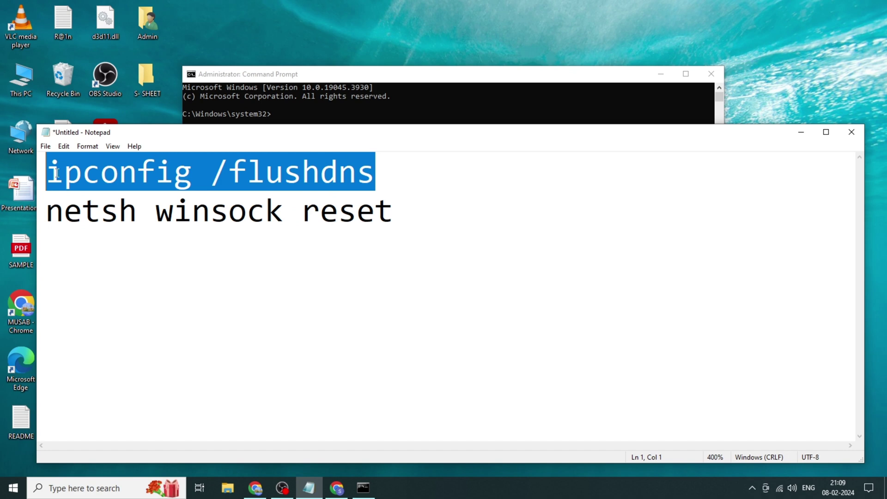
pyautogui.rightClick(169, 176)
pyautogui.click(209, 212)
pyautogui.click(801, 132)
pyautogui.rightClick(426, 74)
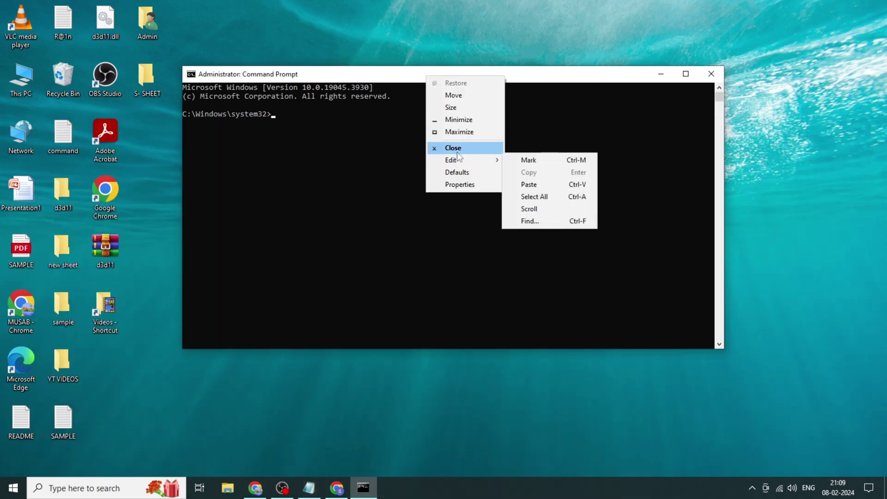
pyautogui.press('p')
pyautogui.press('Return')
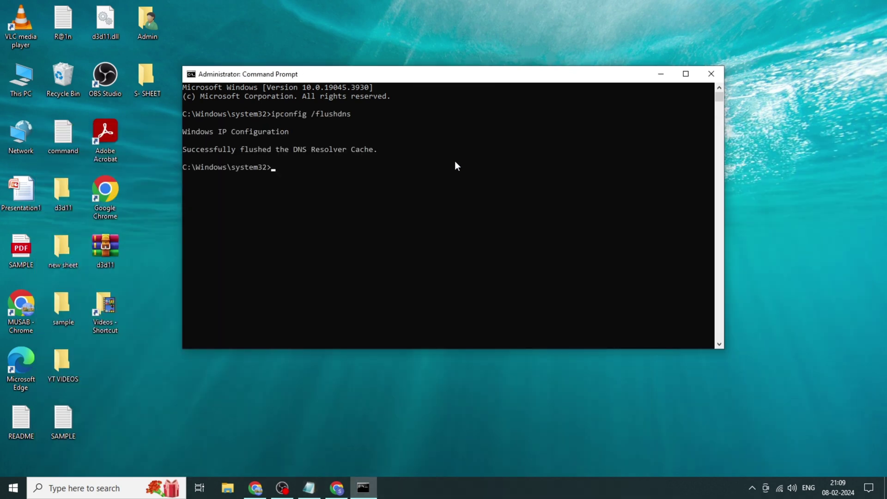
# Step: Copy 'netsh winsock reset' from Notepad and run it in Command Prompt
pyautogui.click(309, 488)
pyautogui.rightClick(366, 215)
pyautogui.doubleClick(407, 215)
pyautogui.moveTo(393, 211); pyautogui.dragTo(124, 211)
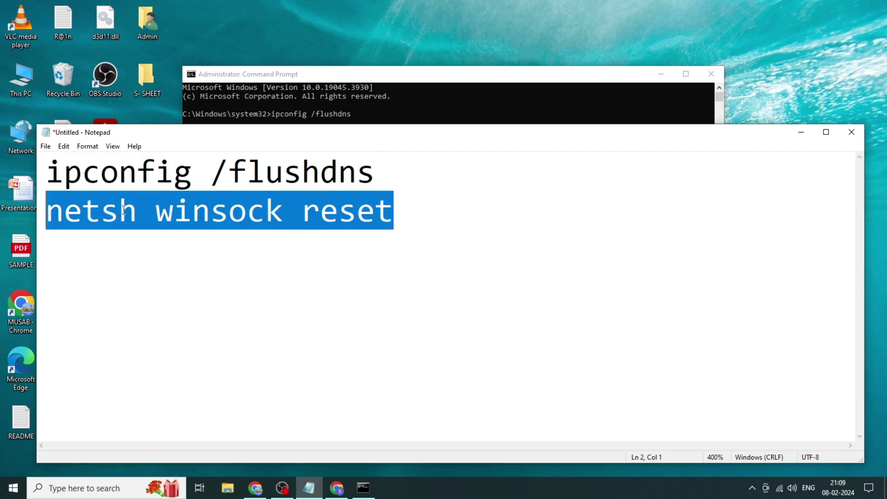
pyautogui.rightClick(325, 196)
pyautogui.click(365, 235)
pyautogui.click(801, 132)
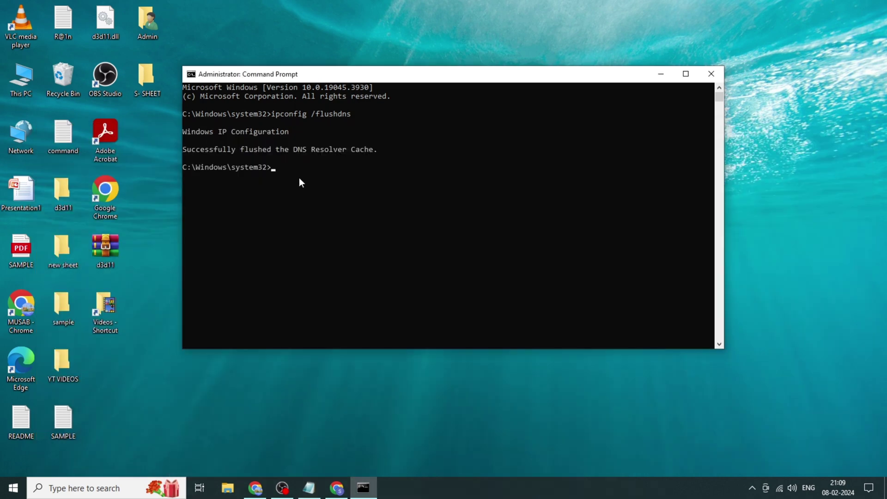
pyautogui.rightClick(334, 75)
pyautogui.click(447, 182)
pyautogui.press('Return')
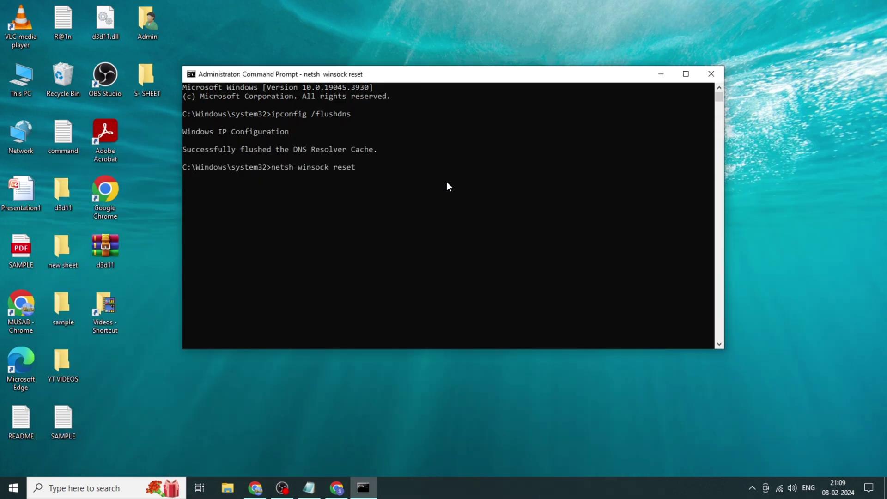